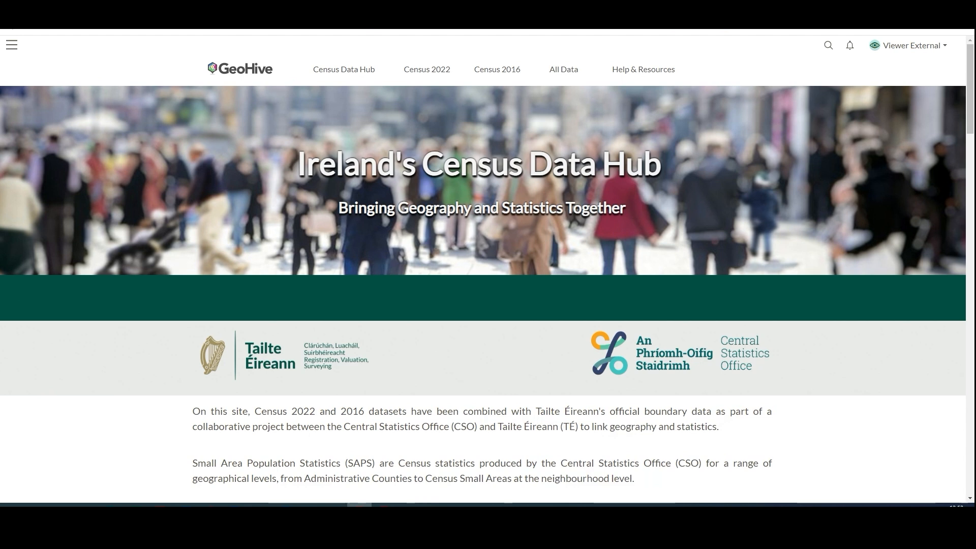
Search the census data for "LEA, Female, retired, 2022" and open the Table 8.1 dataset for Local Electoral Areas
scroll(292, 342, "down", 7)
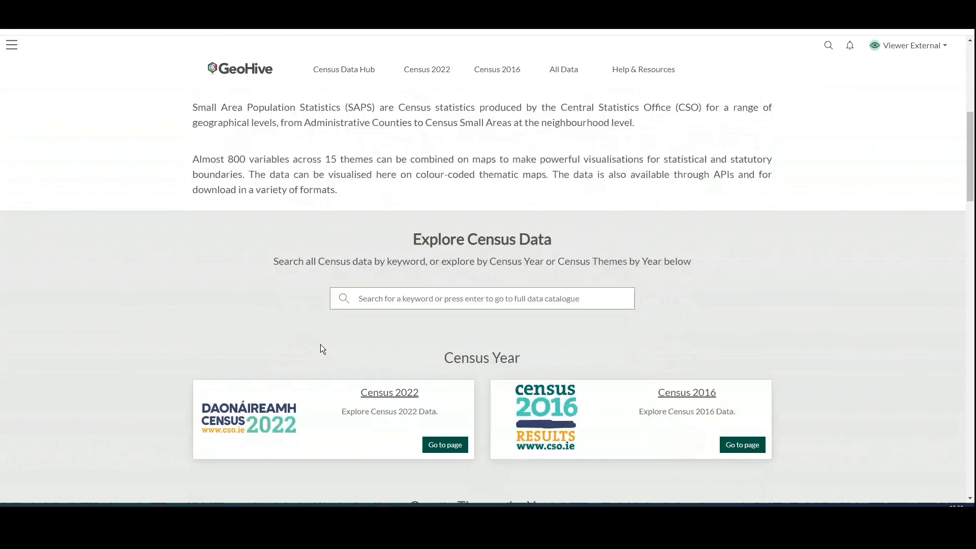
left_click(353, 294)
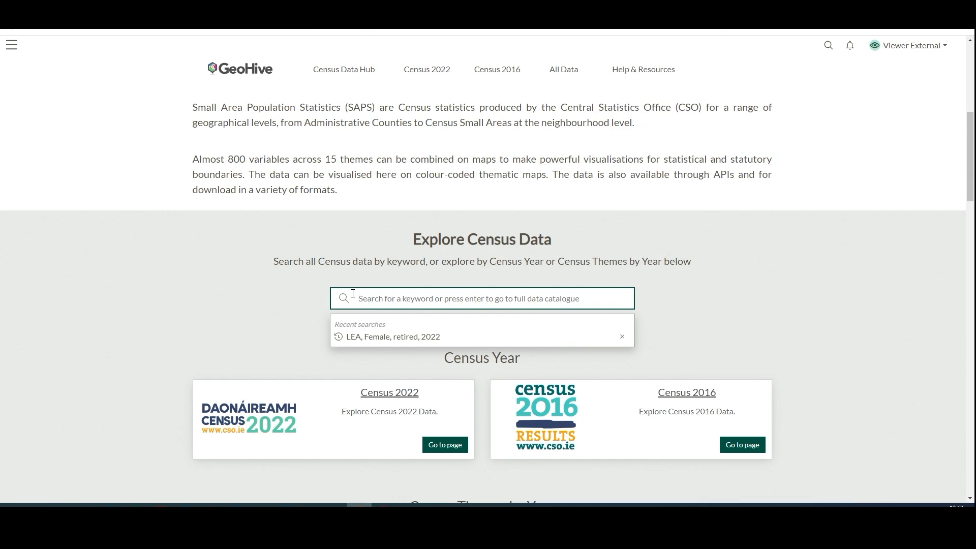
type("LEA, Female, retired, 2022")
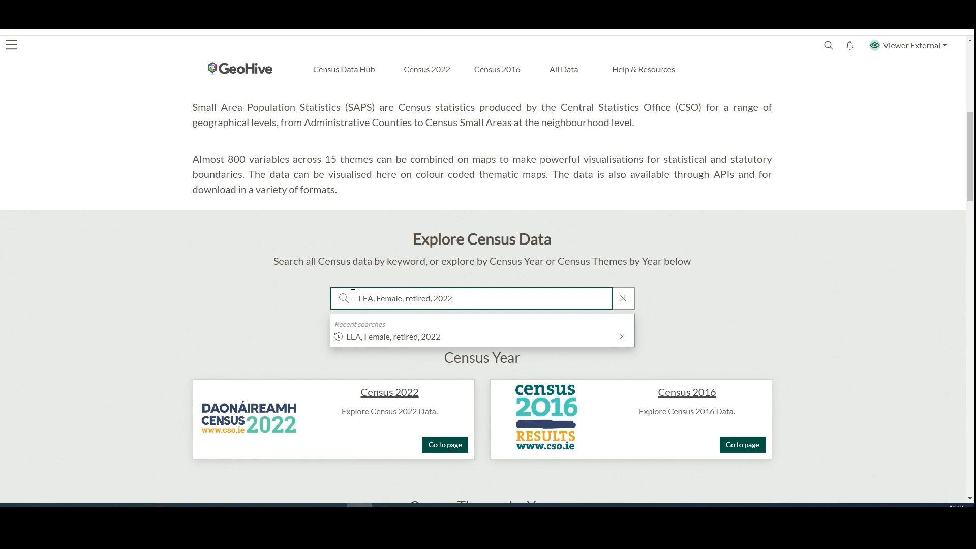
key("Return")
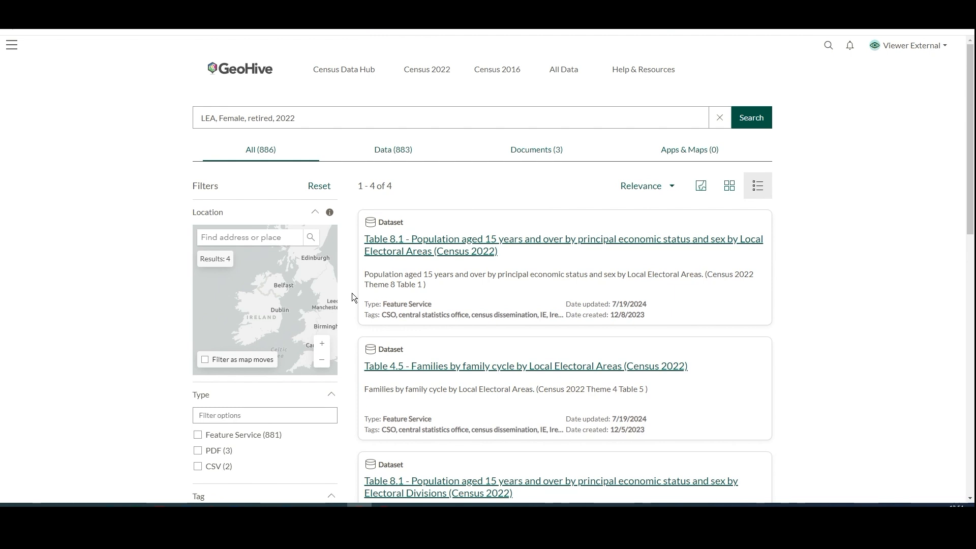
left_click(415, 252)
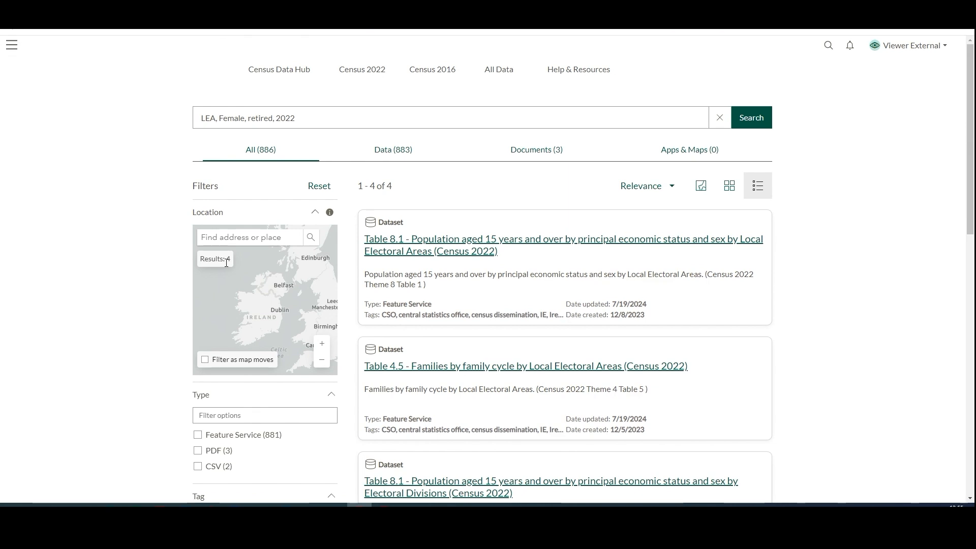
left_click(411, 253)
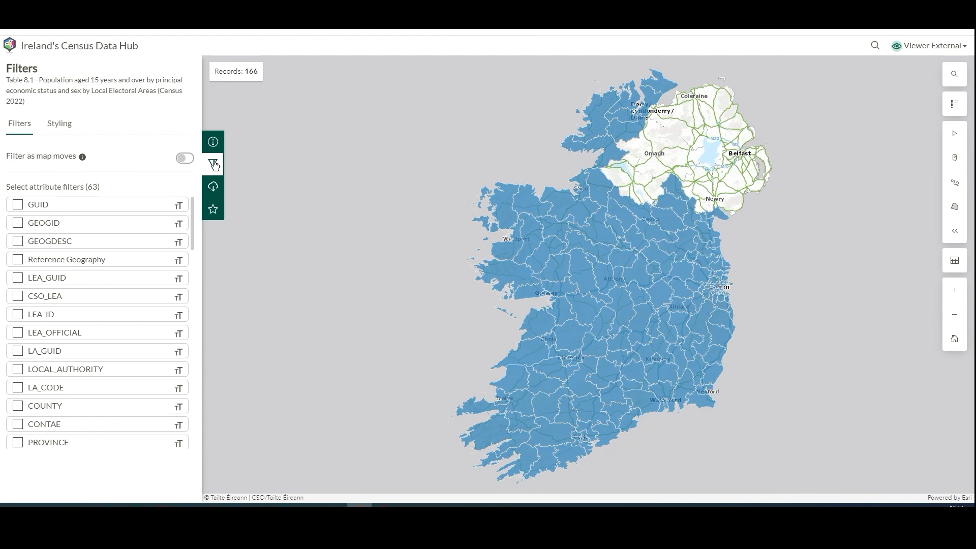
Style the Local Electoral Areas map by the Retired - Females attribute
left_click(67, 126)
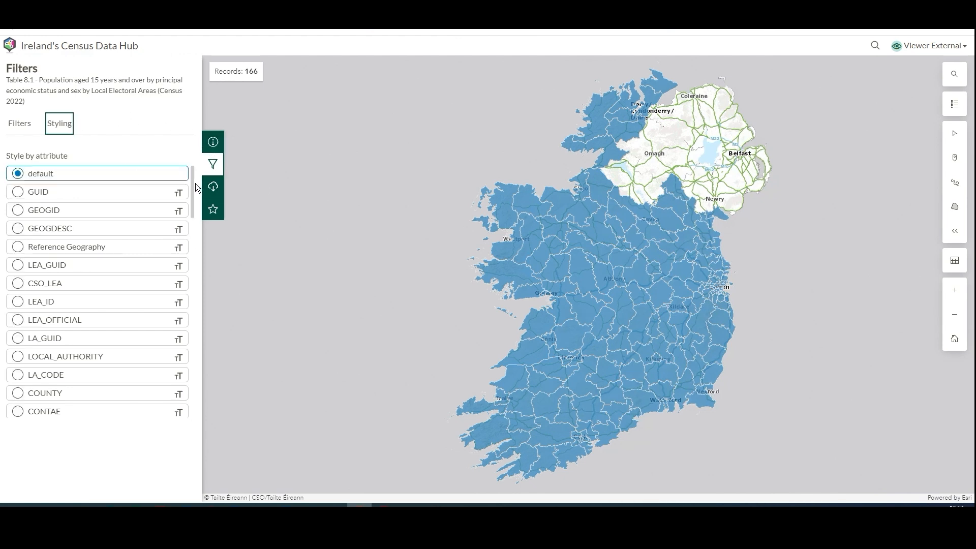
left_click_drag(194, 186, 175, 346)
scroll(175, 346, "down", 2)
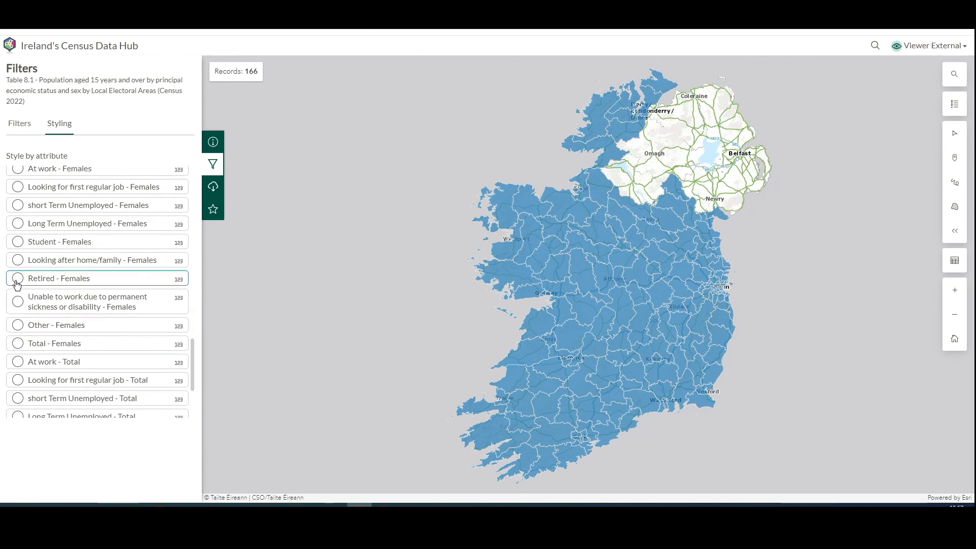
left_click(17, 281)
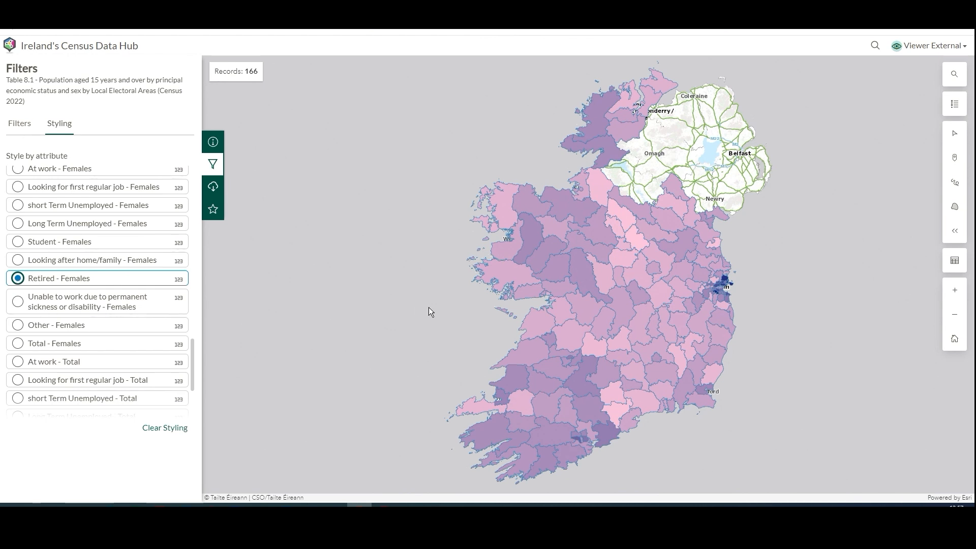
Inspect the retired female figures on the map, view the Midleton area's details, and return to the full map extent
mouse_move(654, 320)
mouse_move(625, 311)
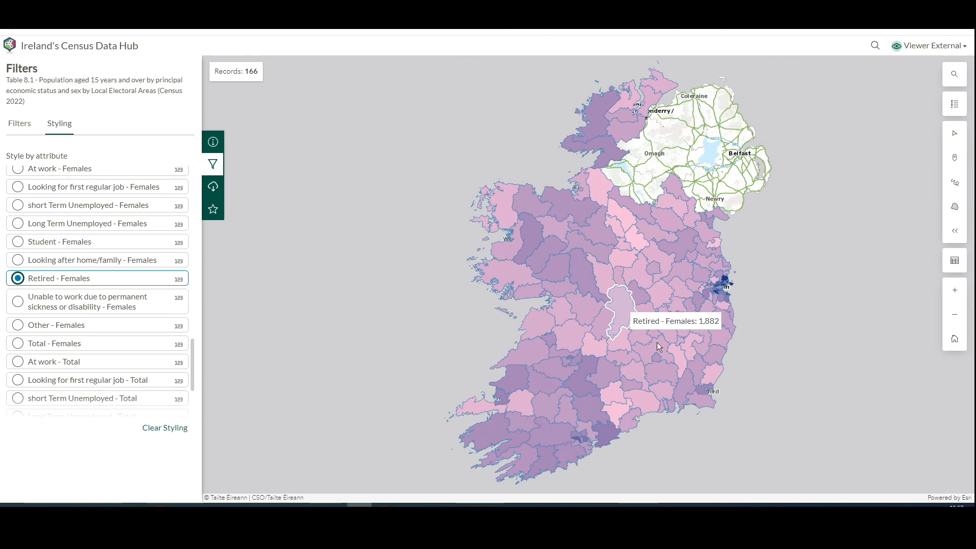
scroll(615, 451, "up", 5)
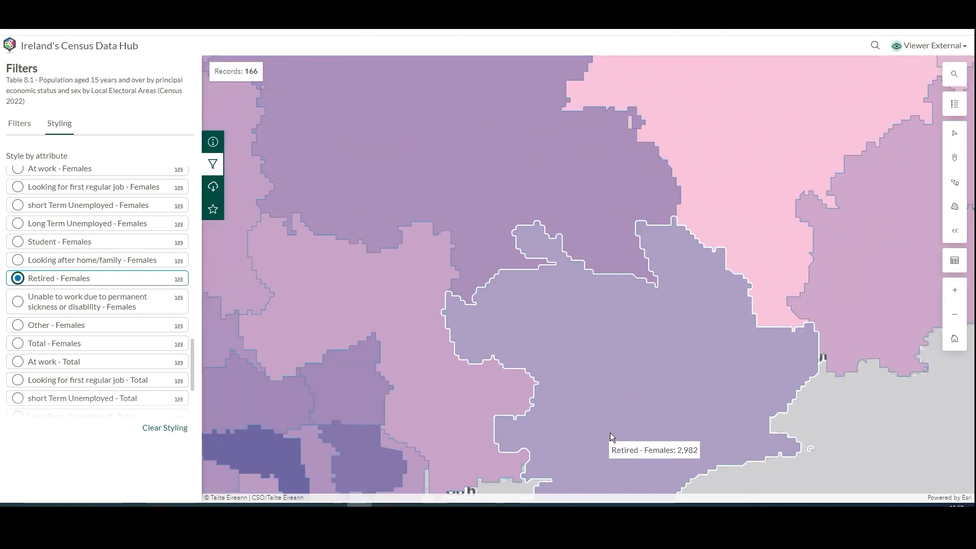
left_click_drag(591, 363, 554, 300)
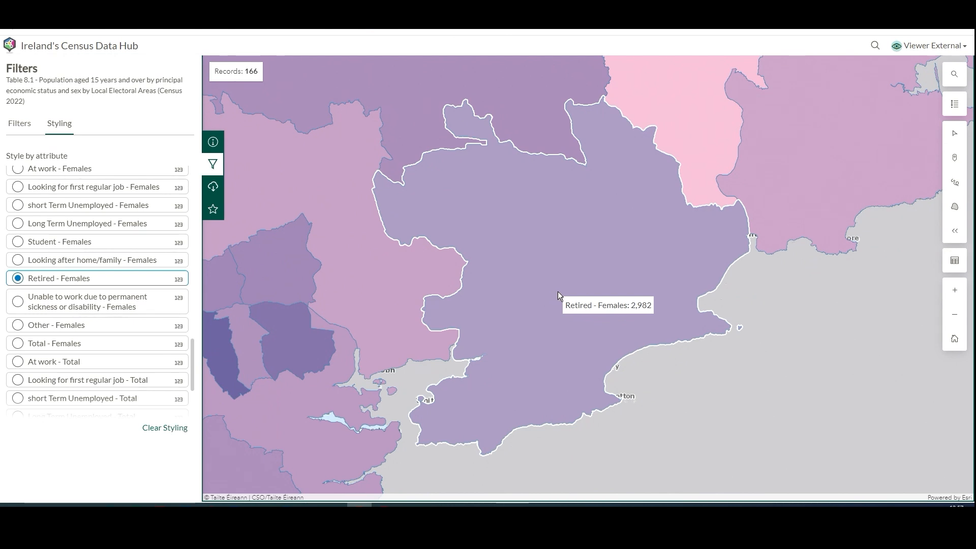
left_click(556, 289)
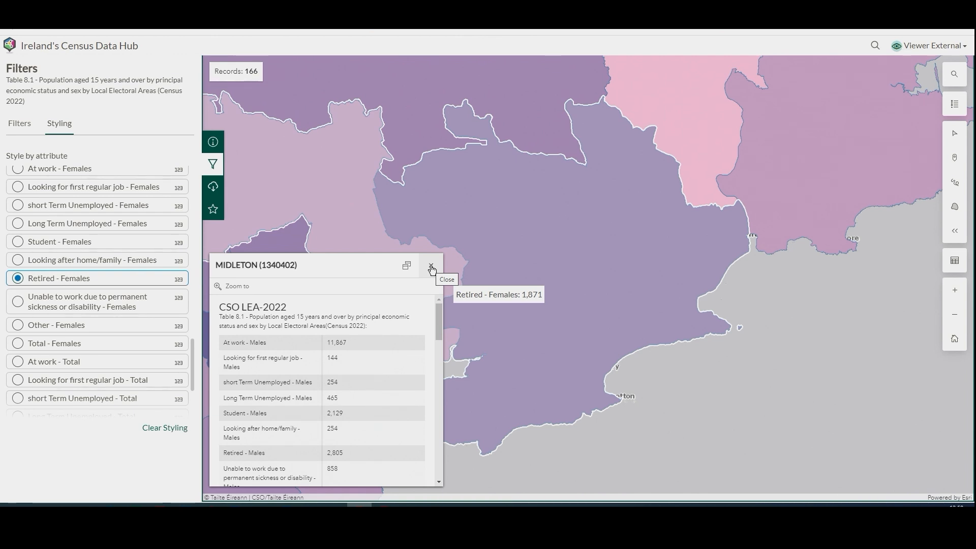
left_click(431, 267)
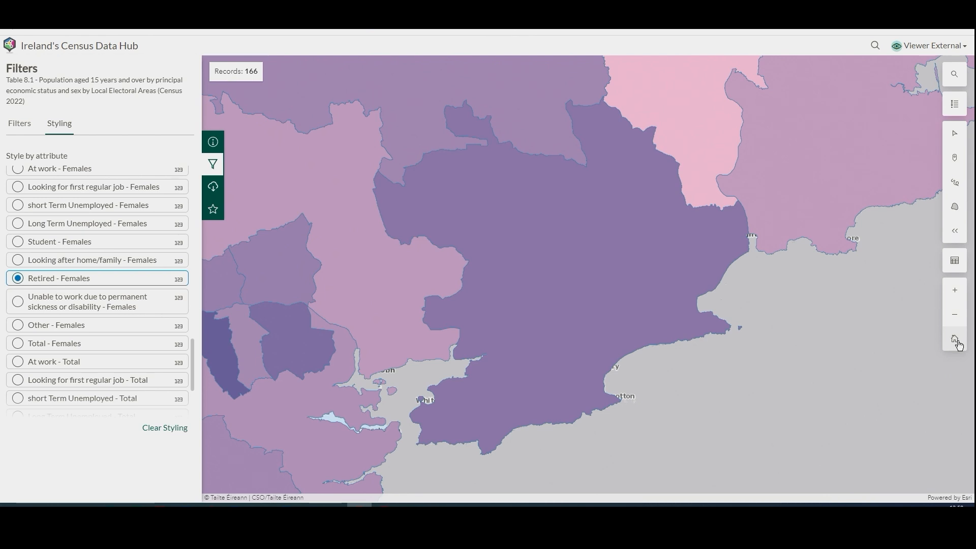
left_click(955, 340)
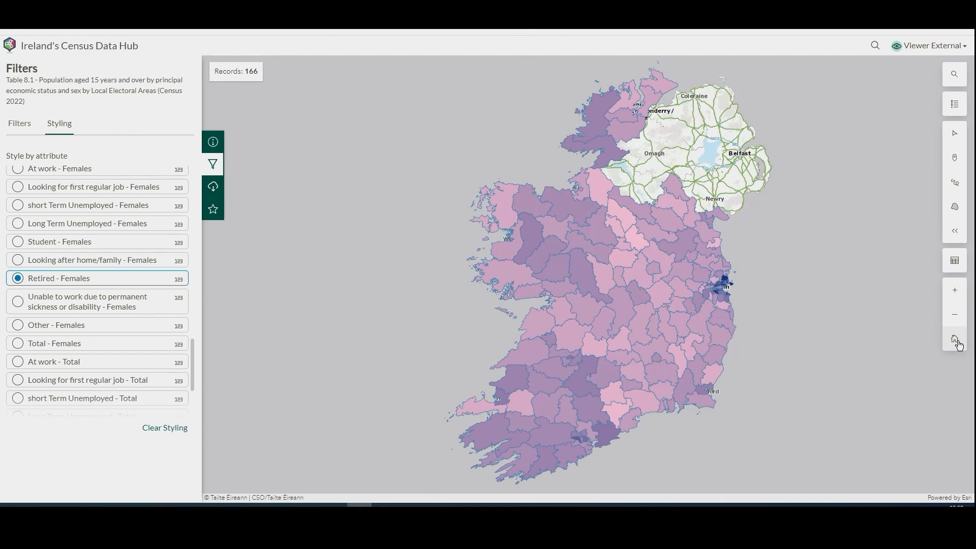
Draw a multi-segment line through the Donegal areas in the northwest and filter the map to that line
left_click(953, 186)
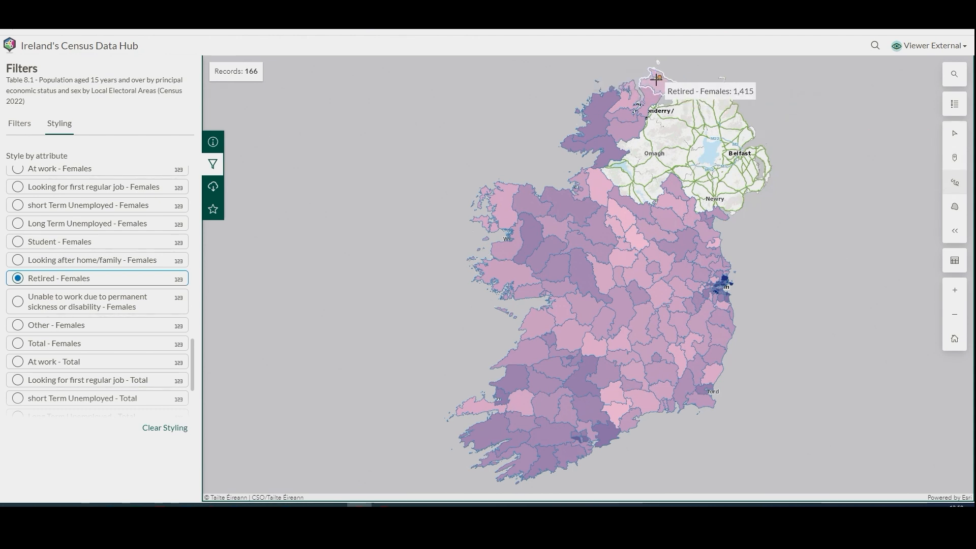
left_click(659, 78)
left_click(628, 94)
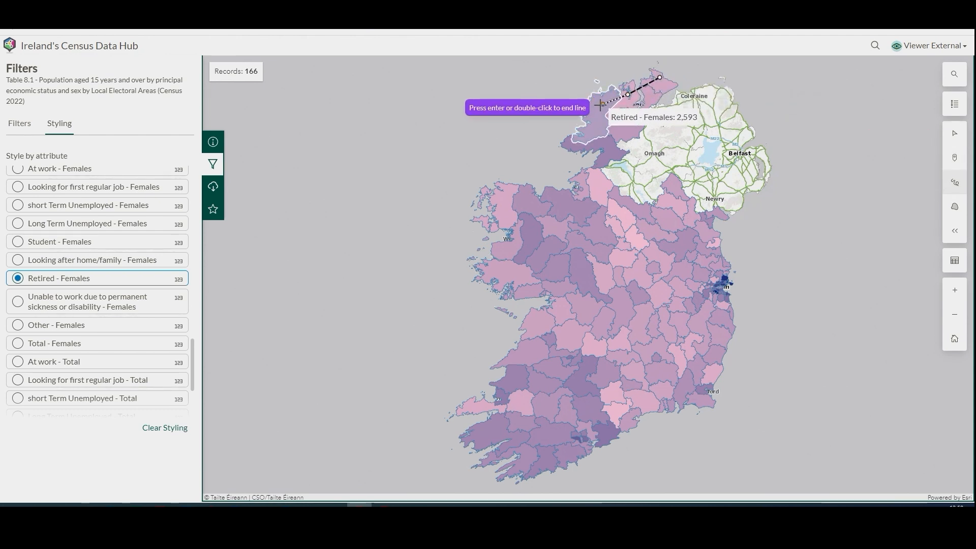
left_click(596, 106)
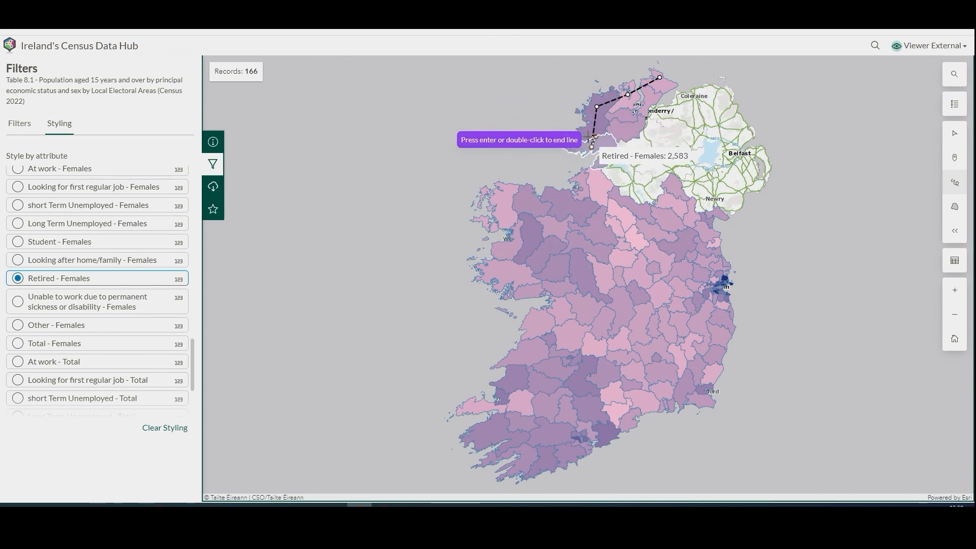
left_click(592, 147)
double_click(584, 148)
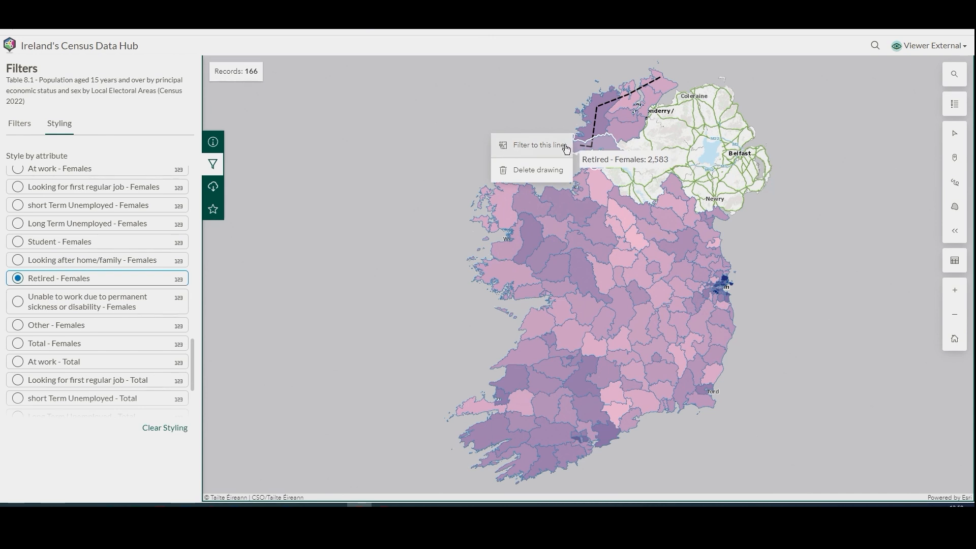
left_click(553, 146)
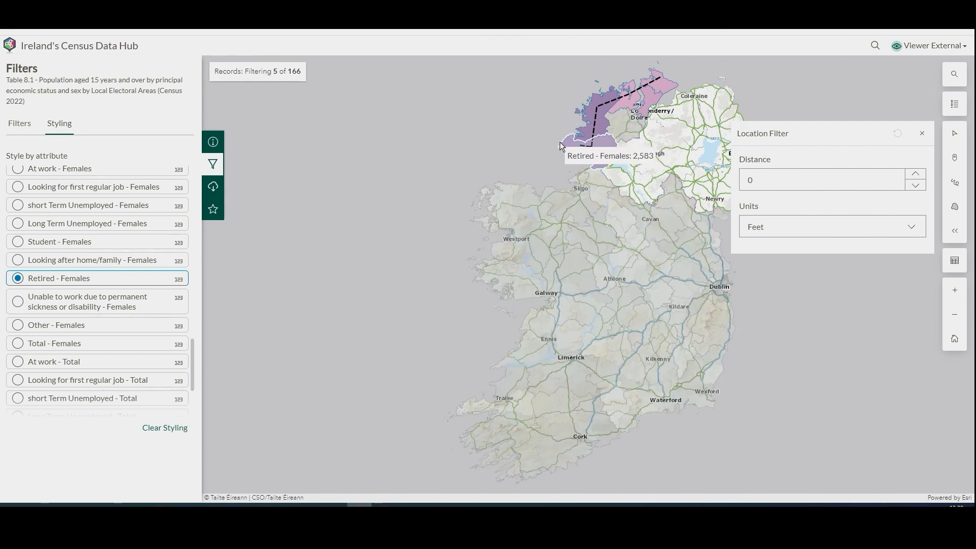
left_click(560, 143)
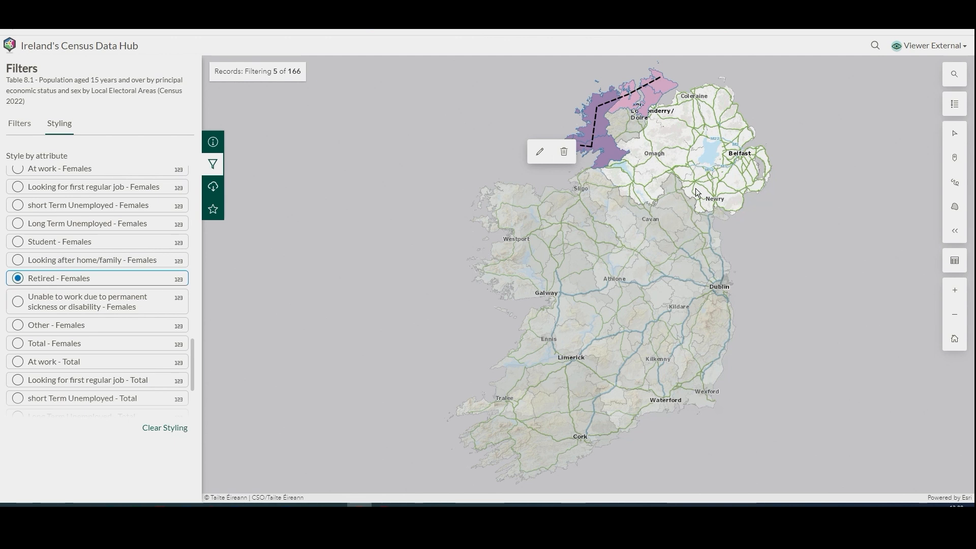
Examine the females' columns in the attribute table of the filtered areas and close the table
left_click(956, 262)
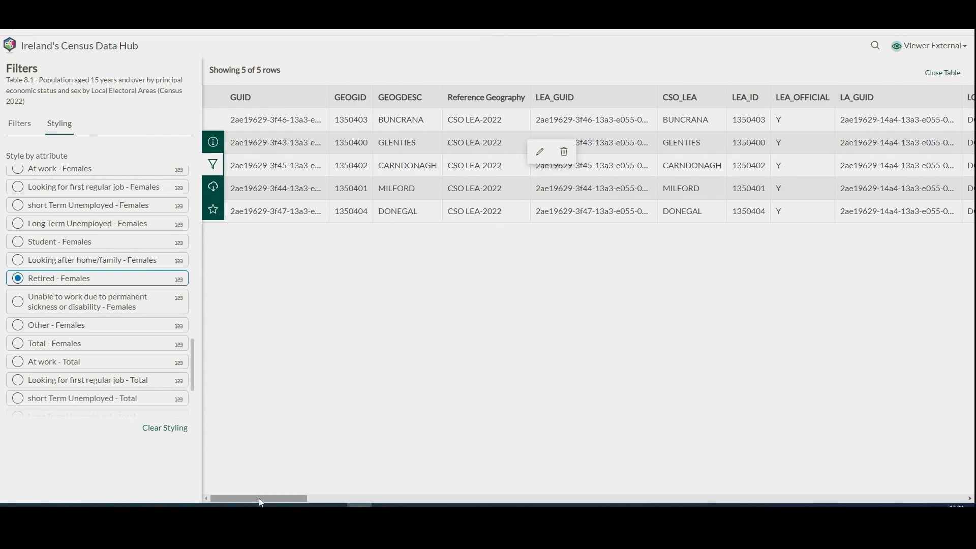
left_click_drag(259, 498, 738, 500)
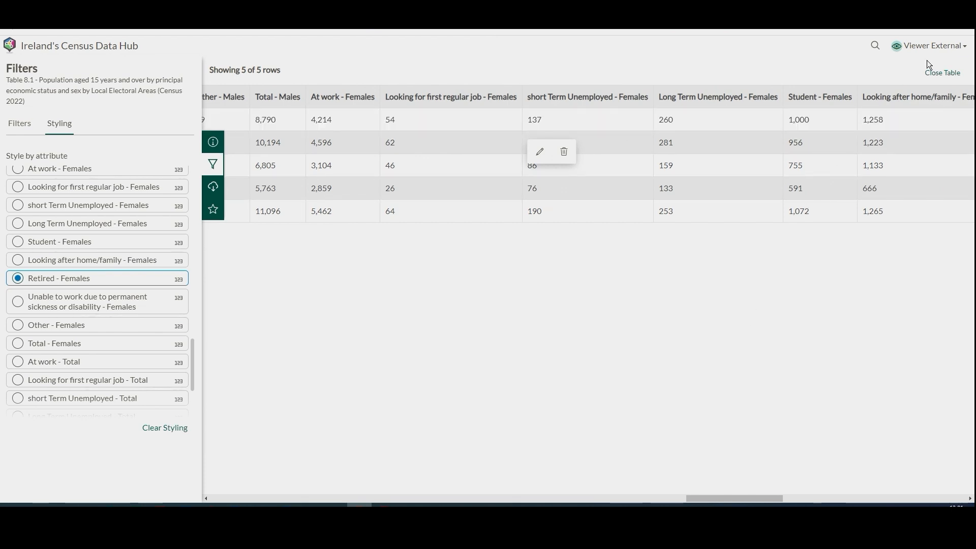
left_click(943, 74)
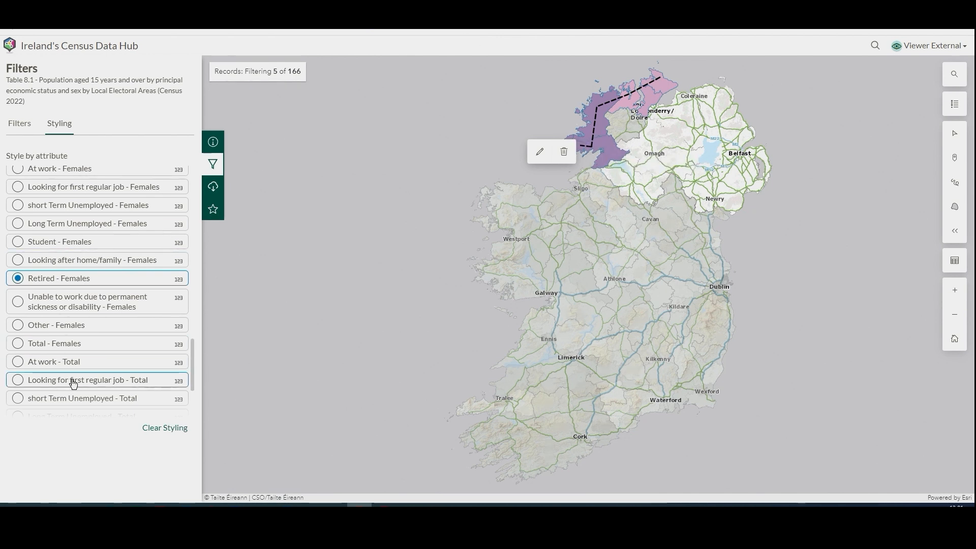
Clear the attribute styling from the map and reapply the Retired - Females styling
left_click(23, 124)
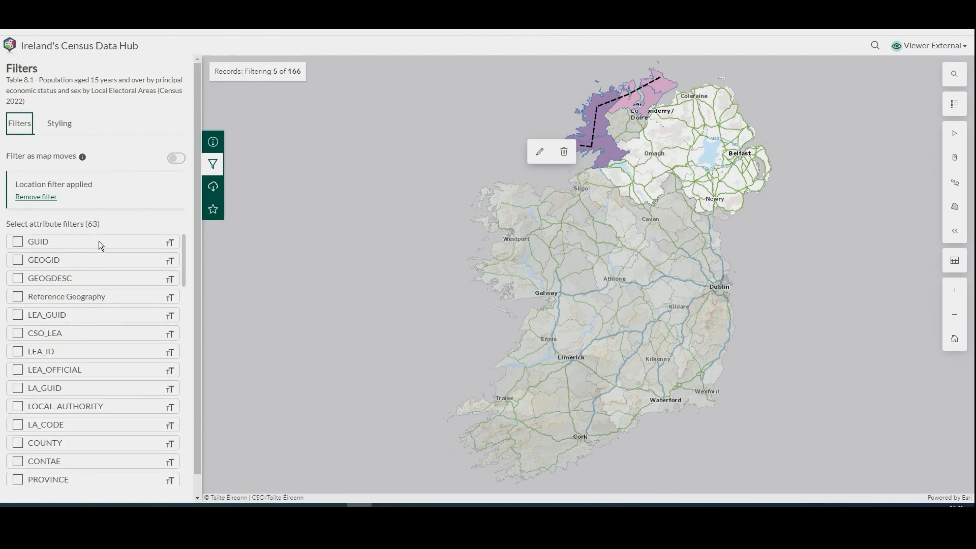
left_click(69, 127)
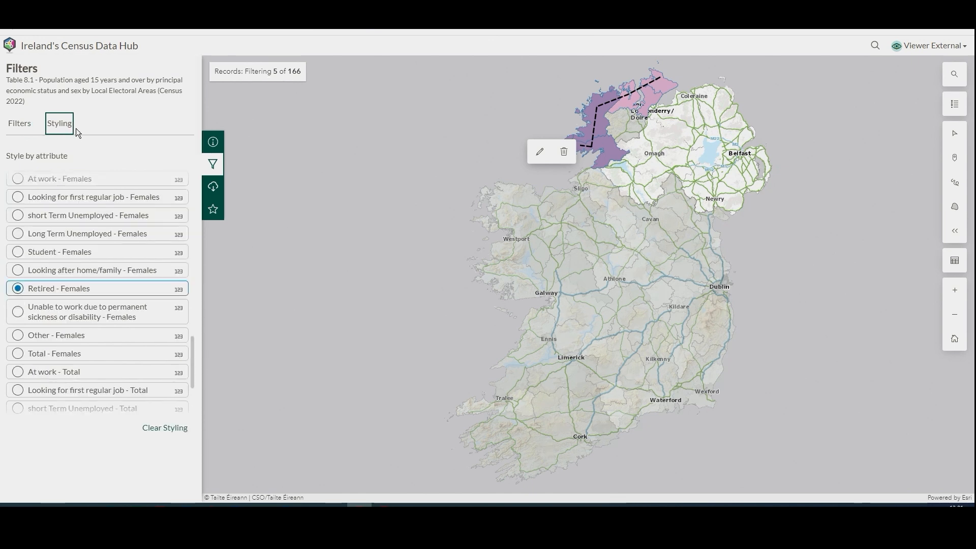
left_click(176, 429)
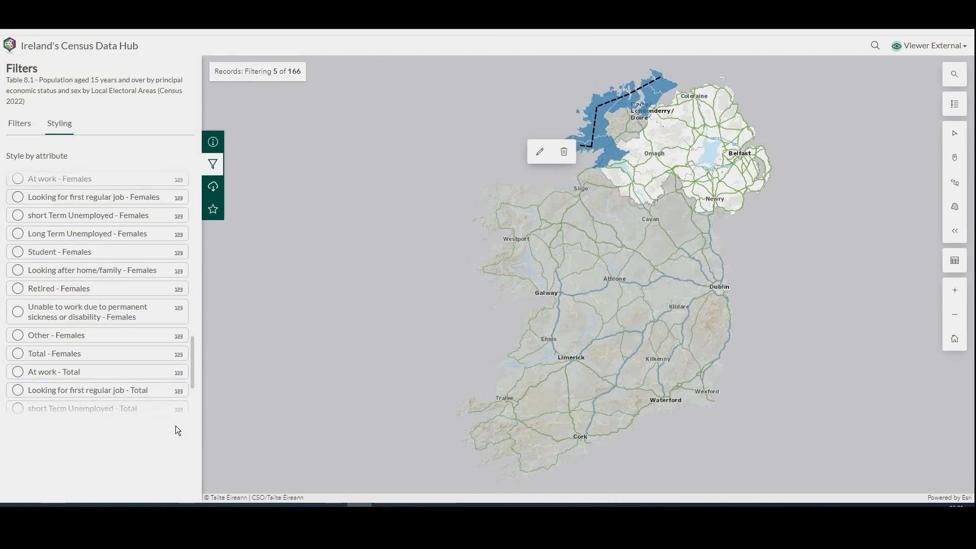
left_click(53, 126)
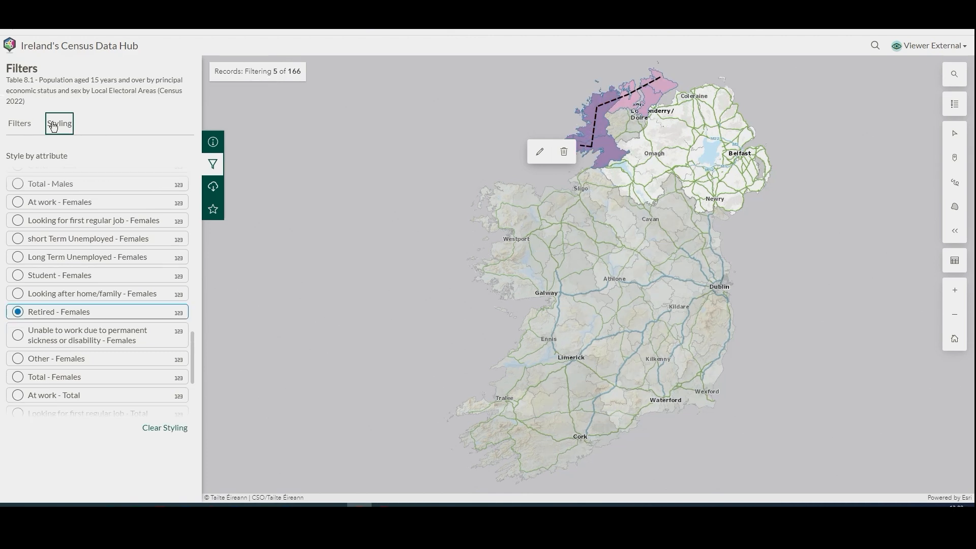
Remove the applied location filter from the dataset
left_click(17, 127)
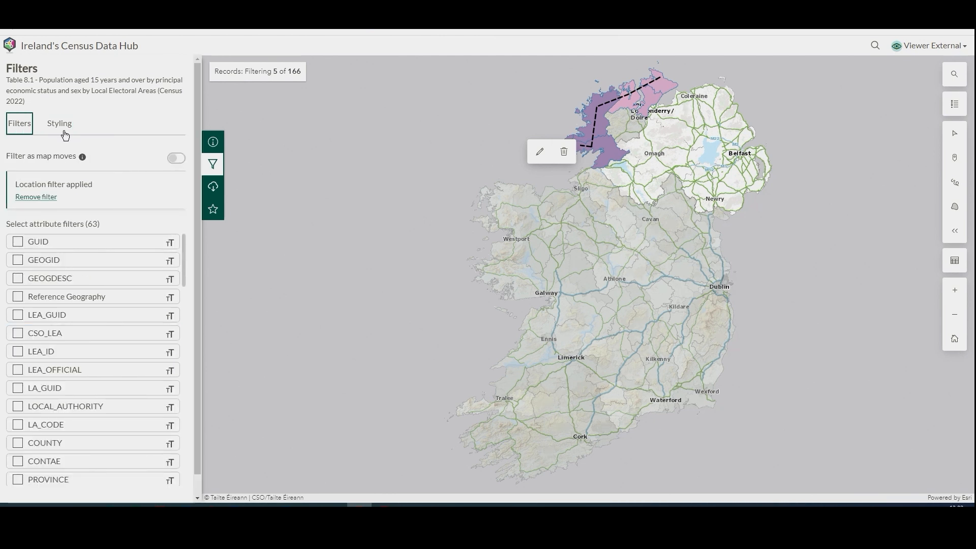
scroll(87, 218, "down", 1)
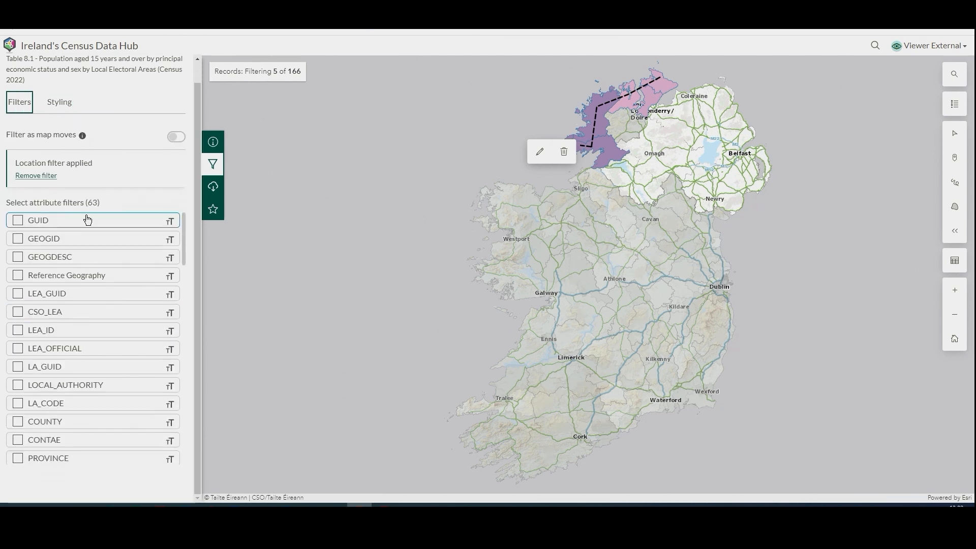
left_click(42, 176)
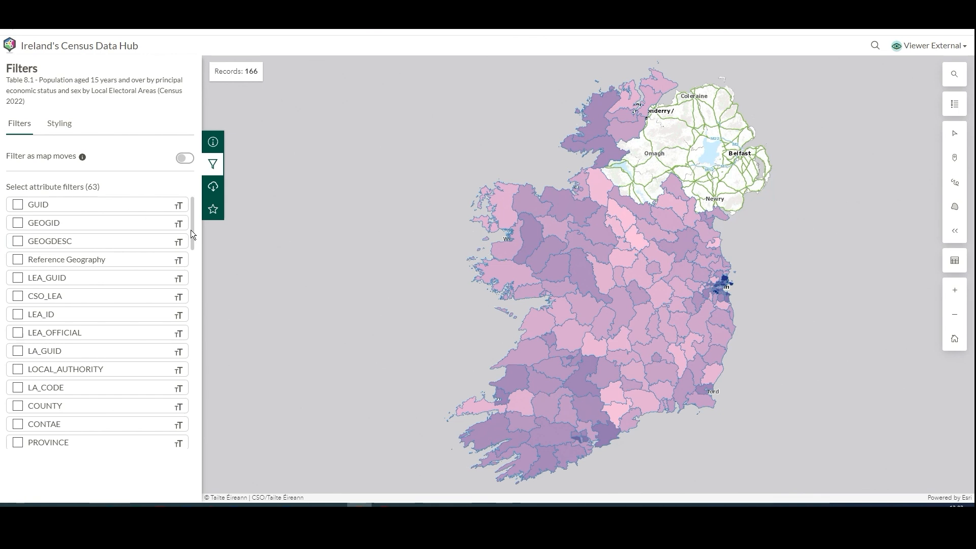
Filter the dataset by LOCAL_AUTHORITY, including Dublin City Council and South Dublin County Council
left_click_drag(190, 230, 192, 249)
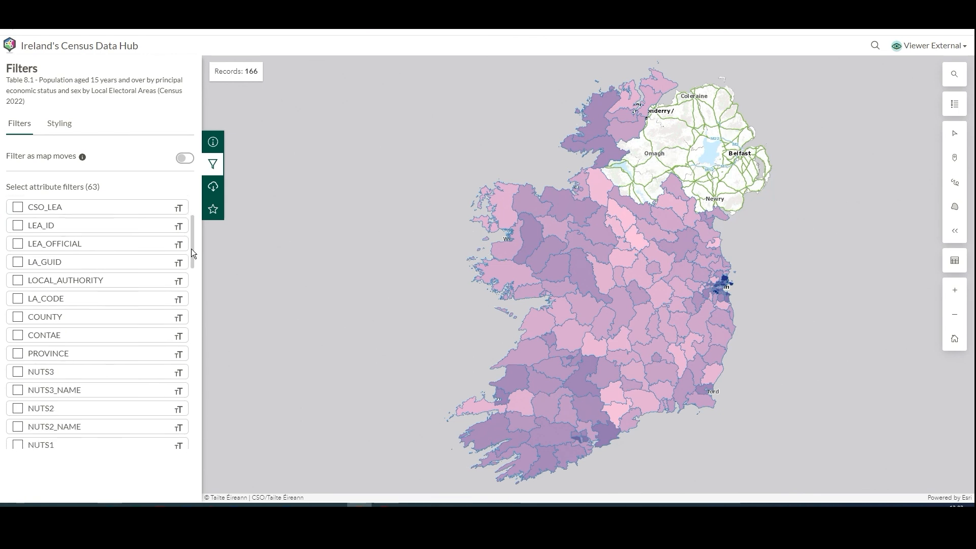
left_click(24, 283)
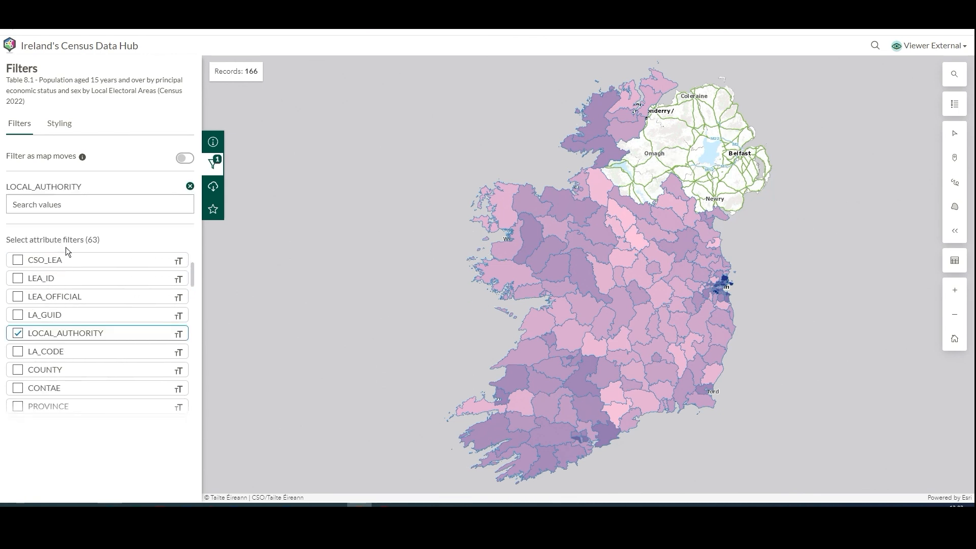
left_click(65, 204)
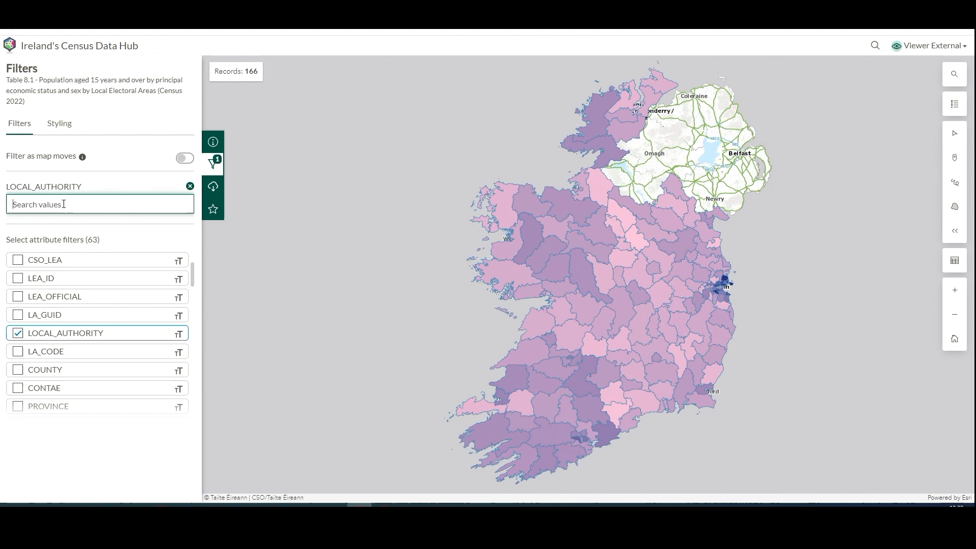
type("dub")
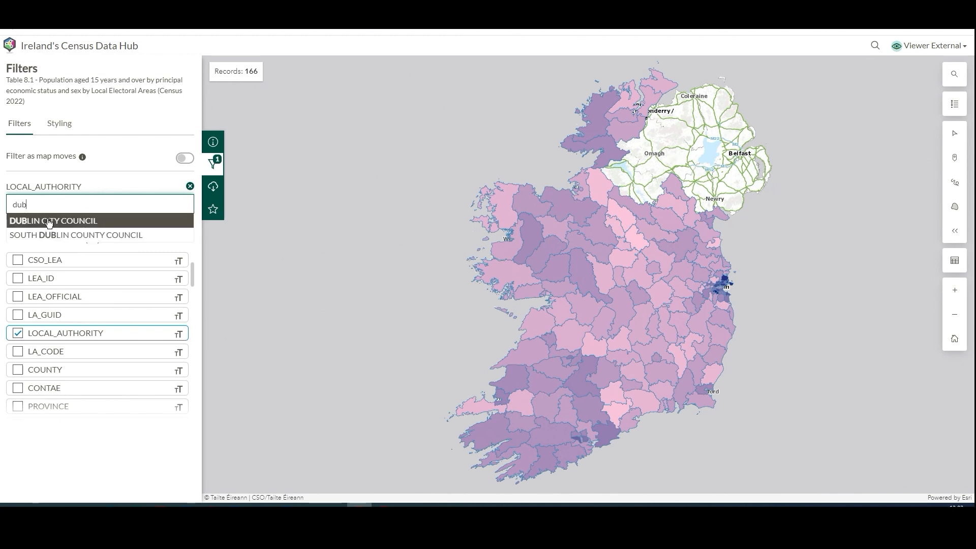
left_click(48, 221)
type("south")
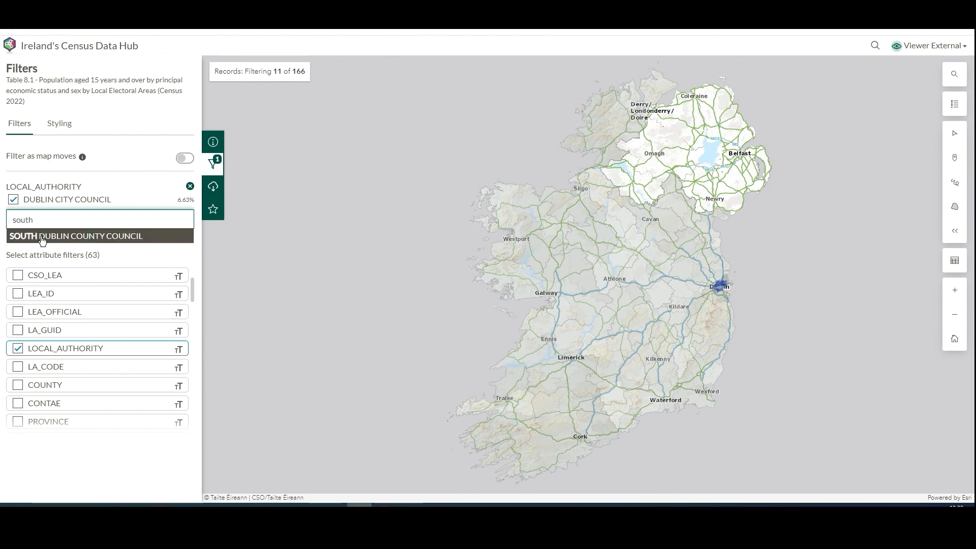
left_click(41, 236)
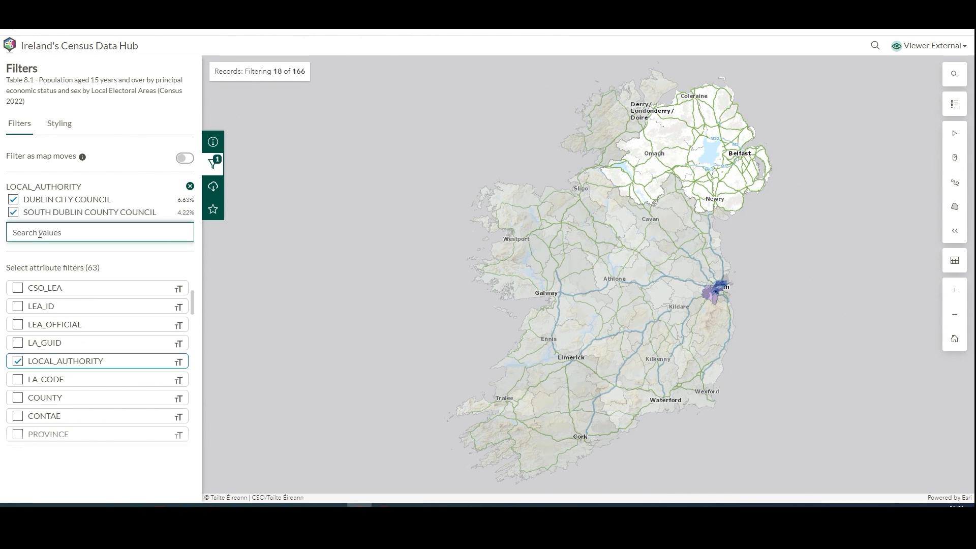
Add Carlow County Council and Dun Laoghaire-Rathdown County Council to the LOCAL_AUTHORITY filter
type("Carlo")
left_click(26, 252)
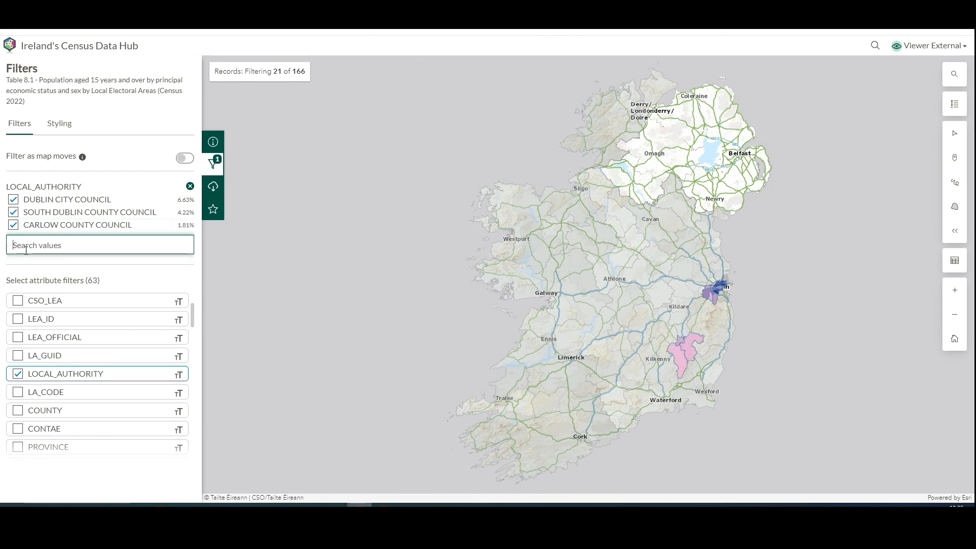
type("rath")
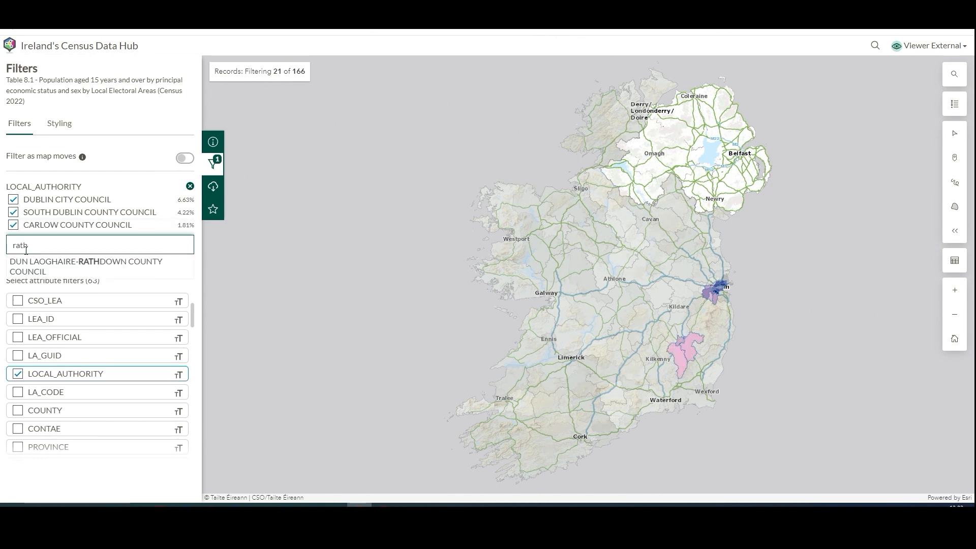
left_click(26, 263)
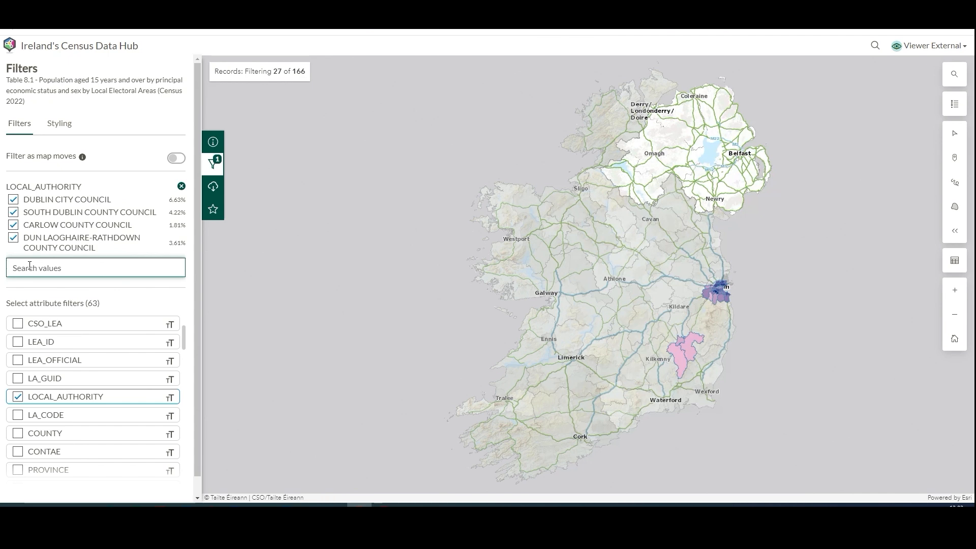
Add Wicklow County Council and Wexford County Council to the LOCAL_AUTHORITY filter
type("wick")
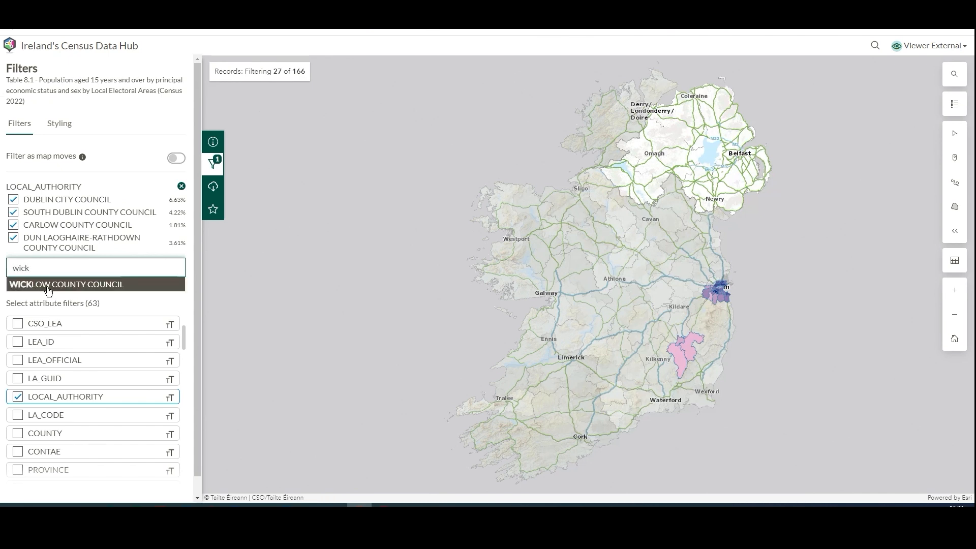
left_click(46, 288)
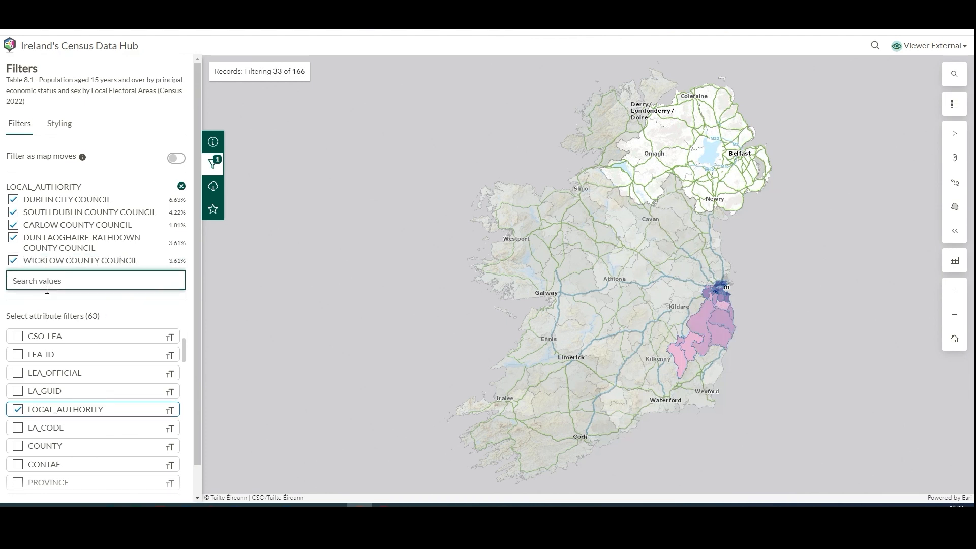
left_click(46, 283)
type("wes")
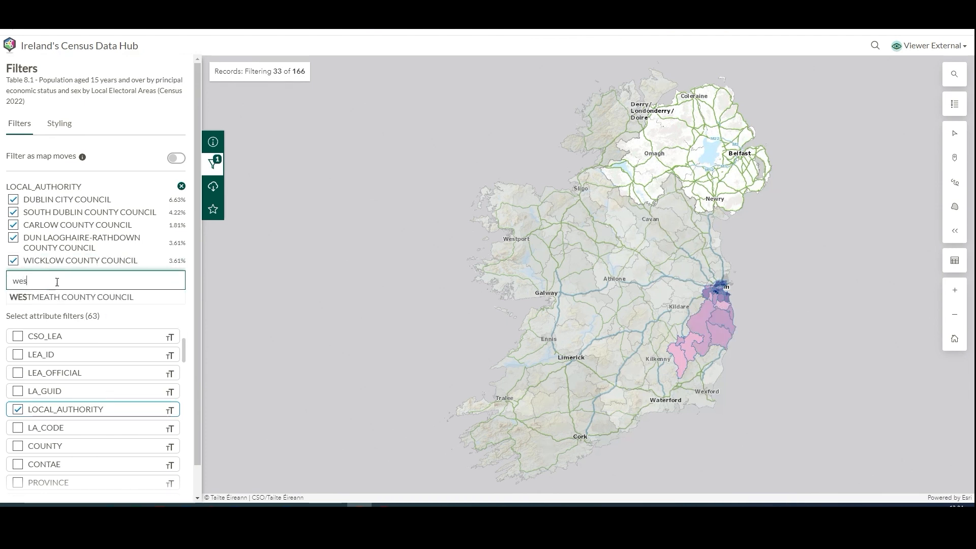
key("BackSpace")
type("x")
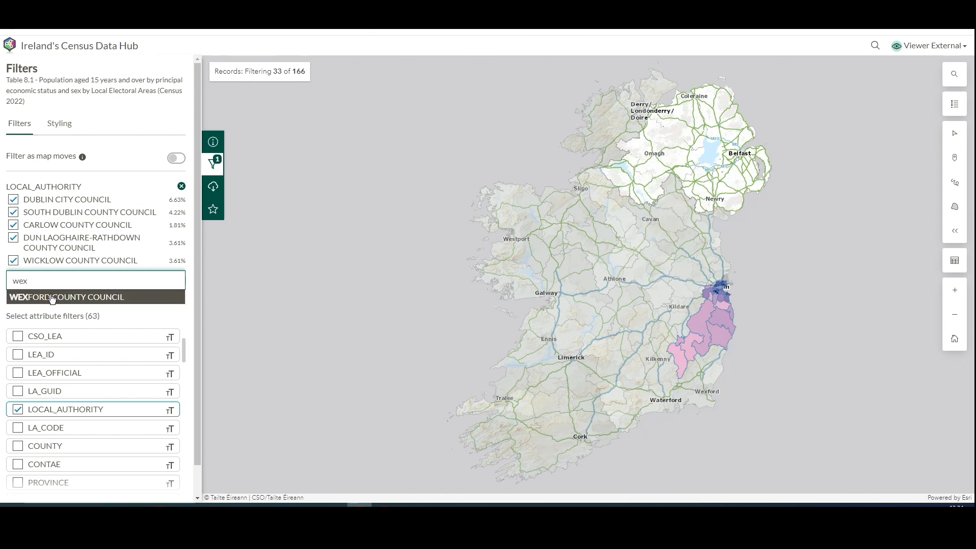
left_click(53, 299)
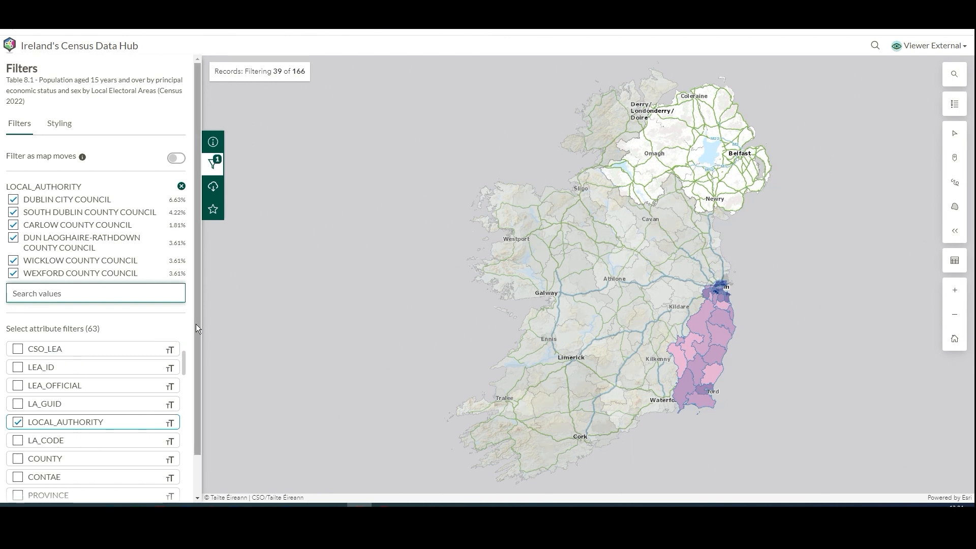
Add a NUTS3_NAME attribute filter and restrict it to the South-East region
left_click_drag(196, 324, 195, 364)
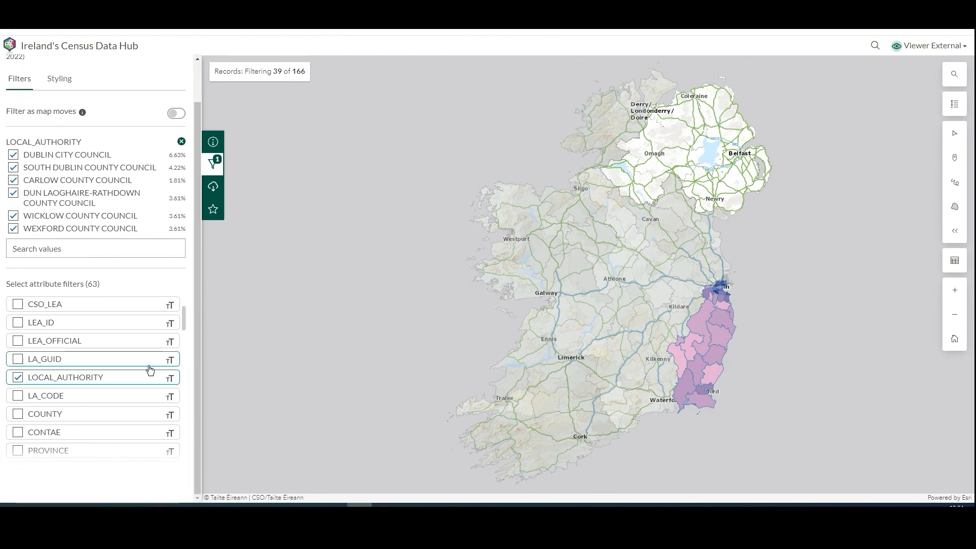
scroll(147, 368, "down", 3)
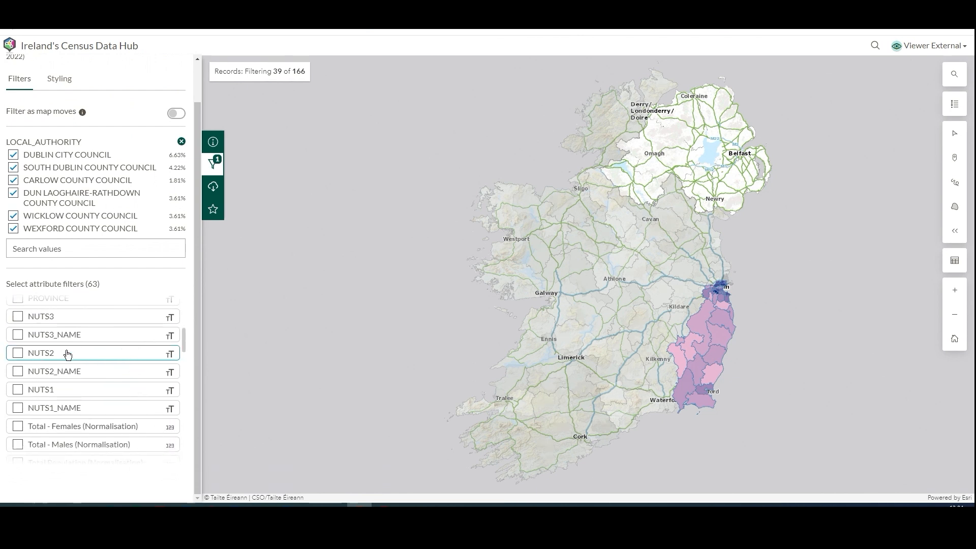
left_click(18, 336)
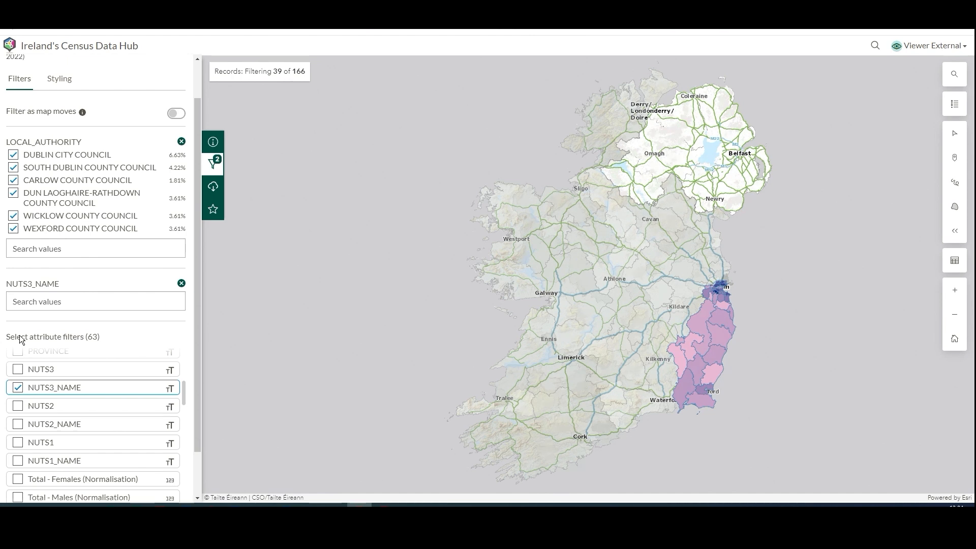
left_click(90, 300)
type("sout")
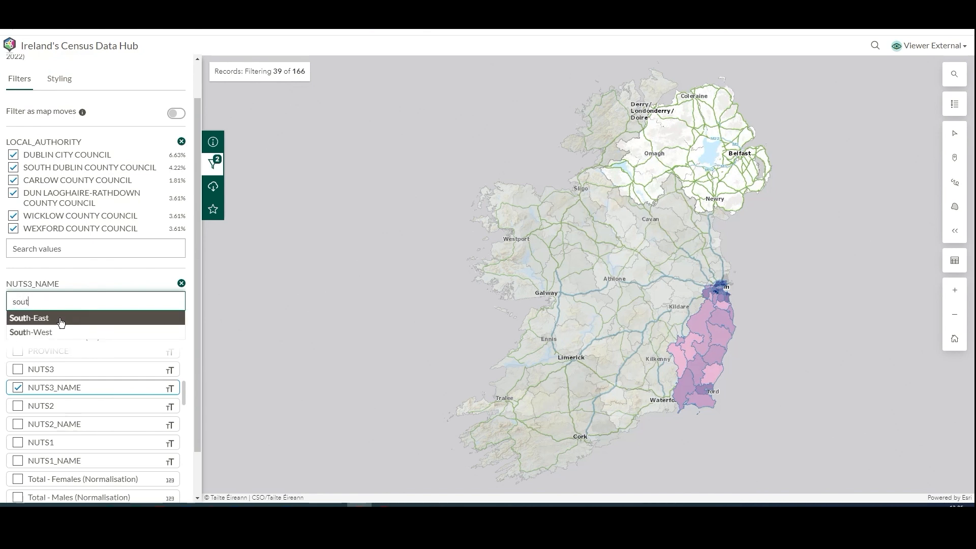
left_click(59, 317)
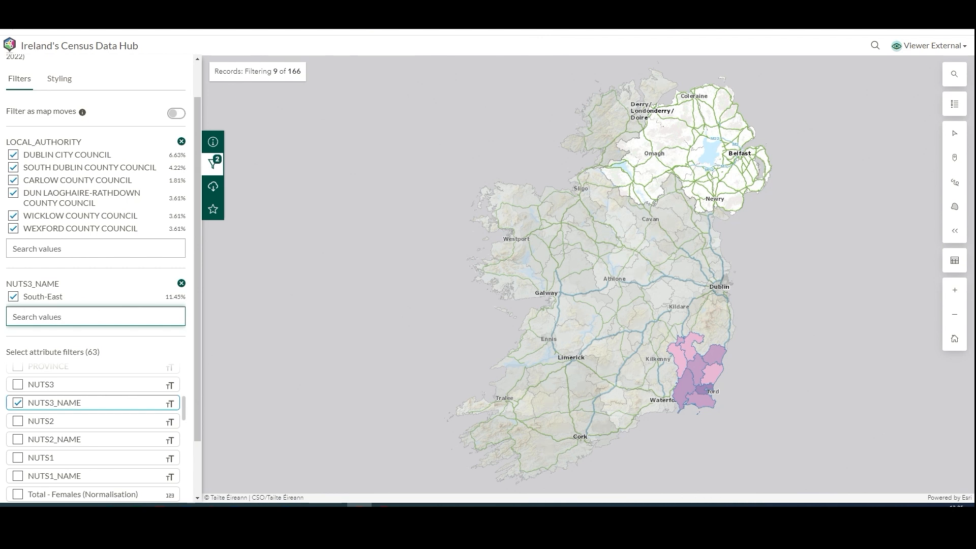
Switch the Wexford County Council filter value off and on again, and do the same with the South-East value
left_click(15, 230)
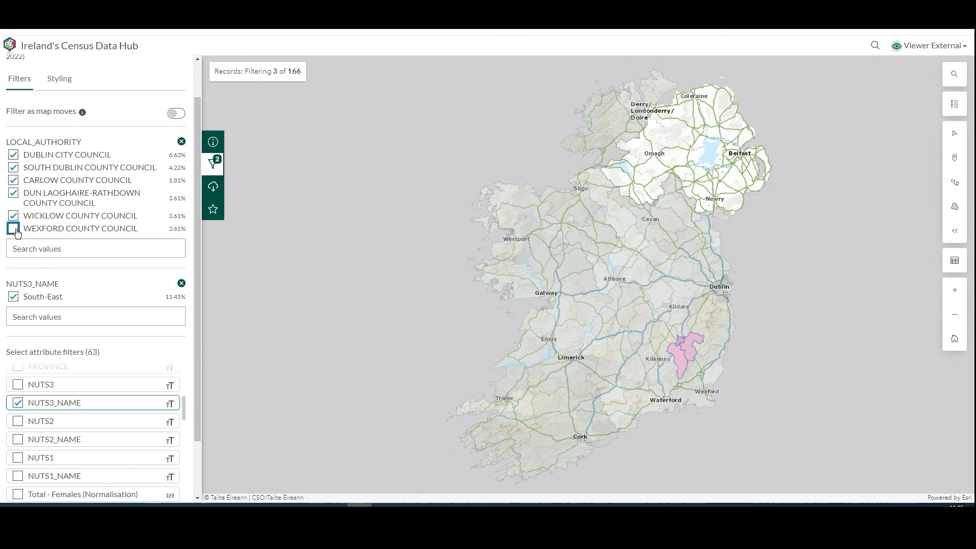
left_click(14, 230)
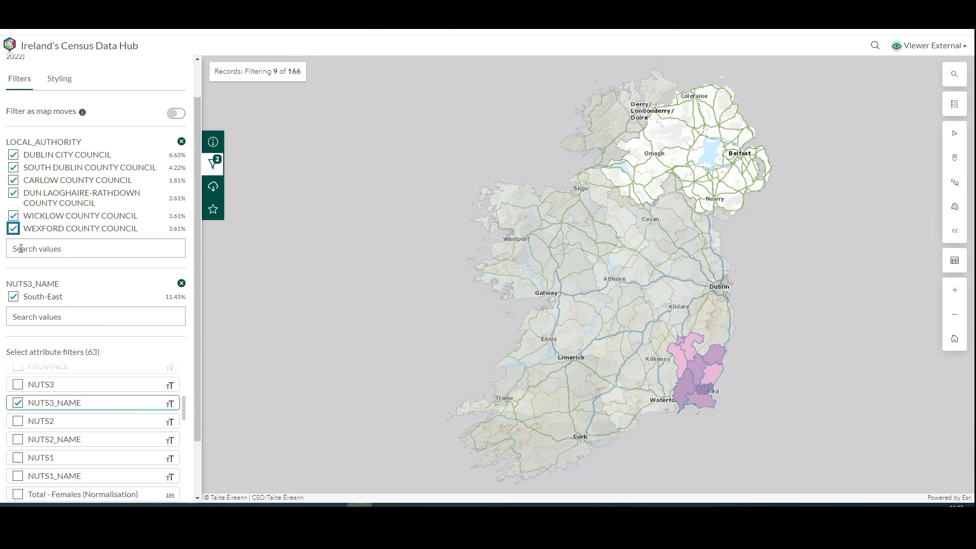
left_click(13, 299)
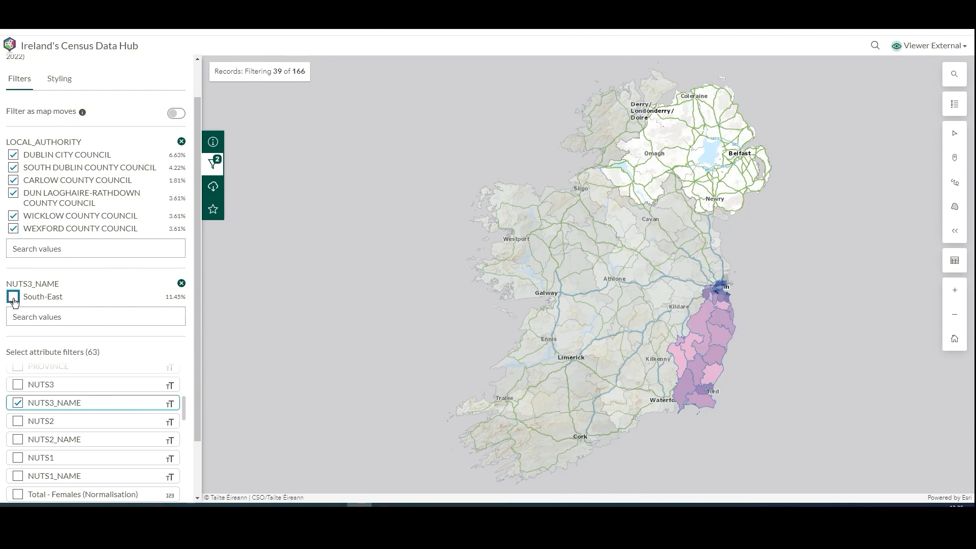
left_click(14, 299)
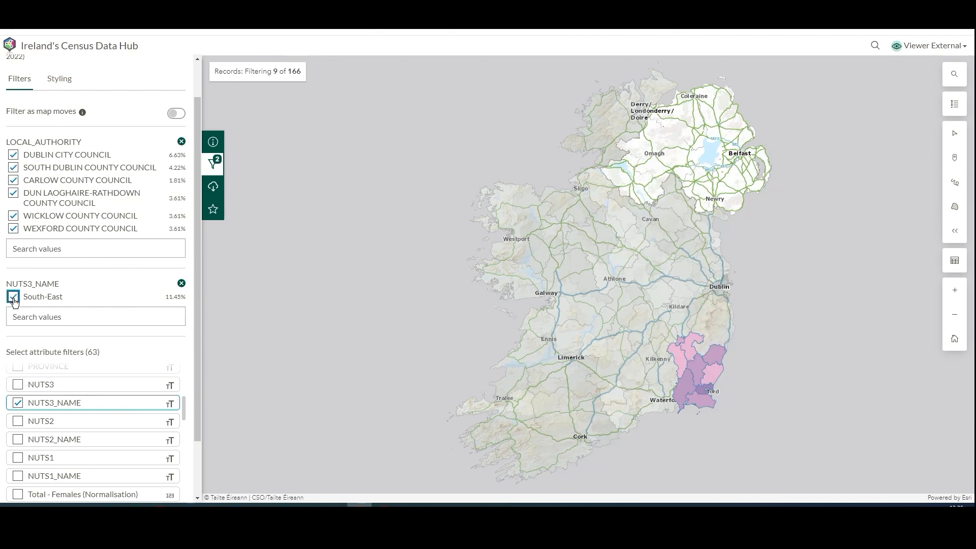